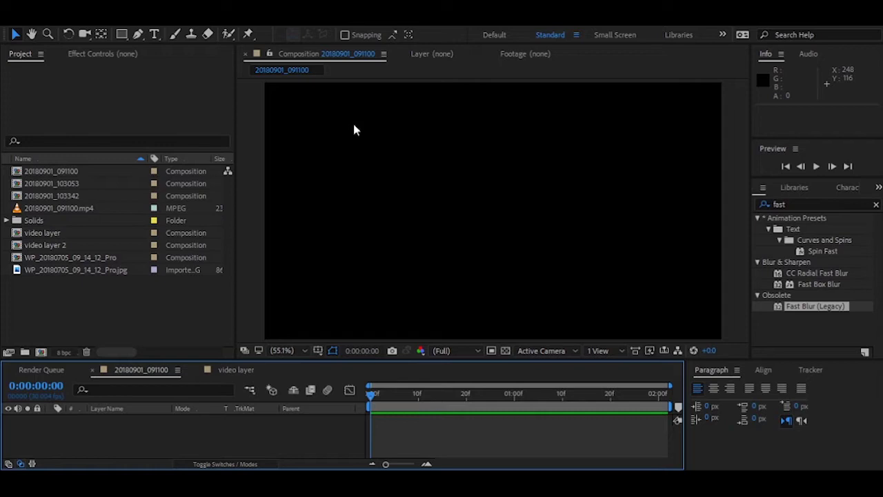
Add the 'video layer' composition as layer 1 in 20180901_091100 and hide it.
{"action": "left_click", "coordinate": [43, 234]}
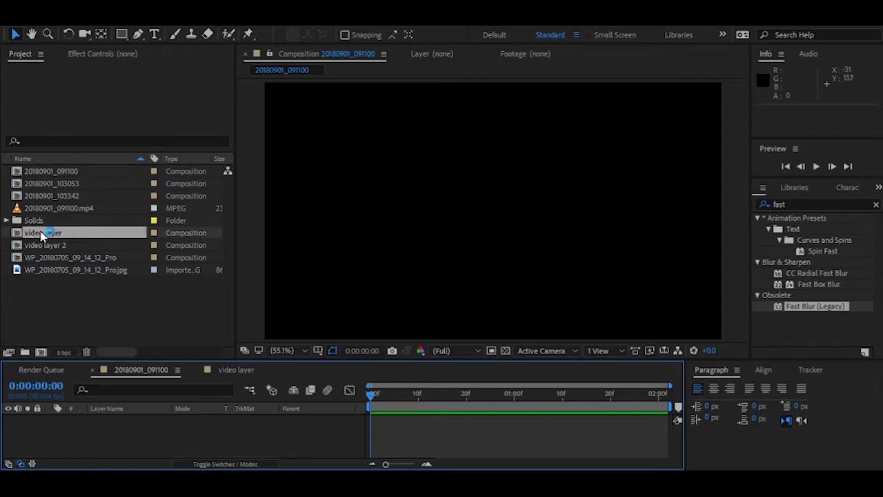
{"action": "left_click_drag", "start_coordinate": [42, 235], "coordinate": [72, 308]}
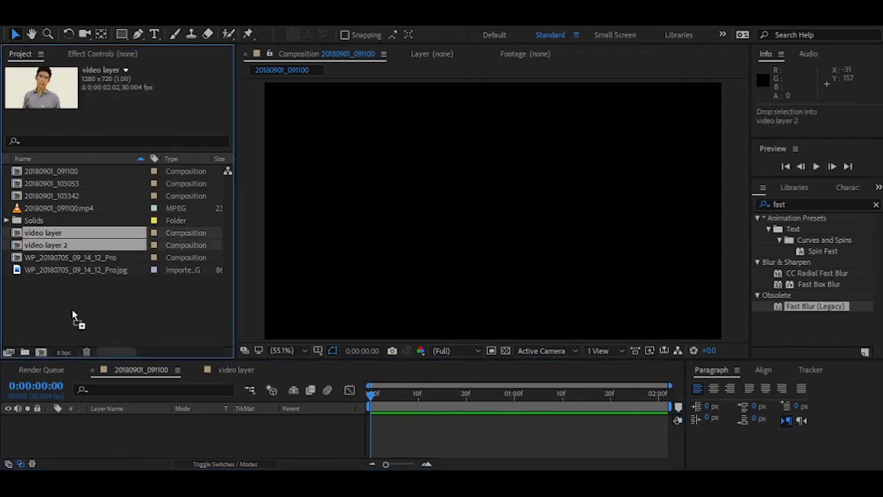
{"action": "left_click_drag", "start_coordinate": [106, 397], "coordinate": [114, 427]}
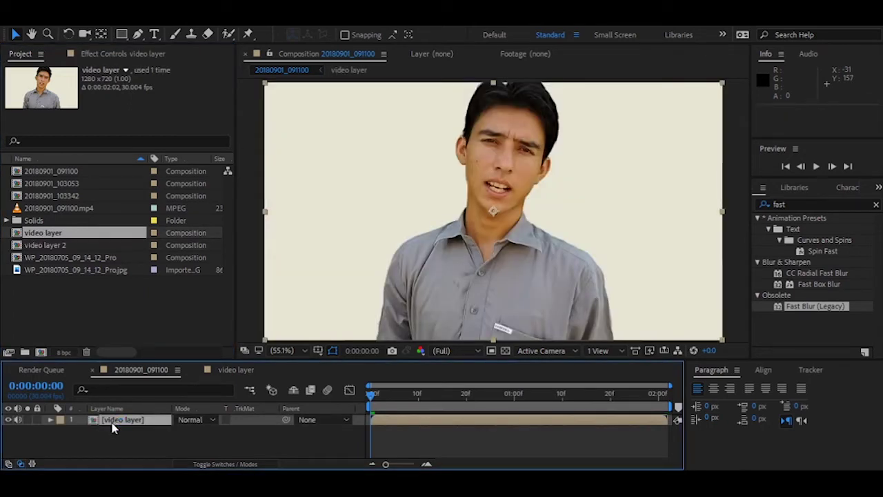
{"action": "left_click", "coordinate": [265, 341]}
Place 'video layer 2' beneath 'video layer', toggling layer 1's visibility to compare, then select it.
{"action": "left_click", "coordinate": [9, 420]}
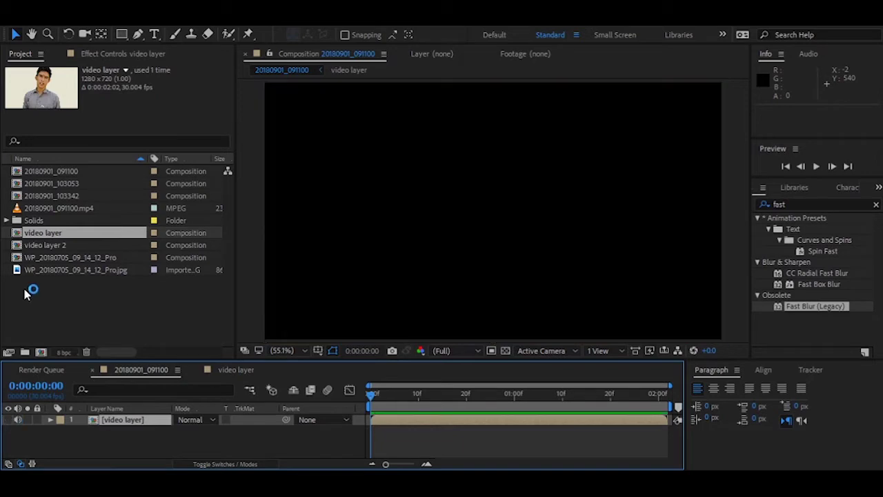
{"action": "left_click_drag", "start_coordinate": [46, 250], "coordinate": [85, 425]}
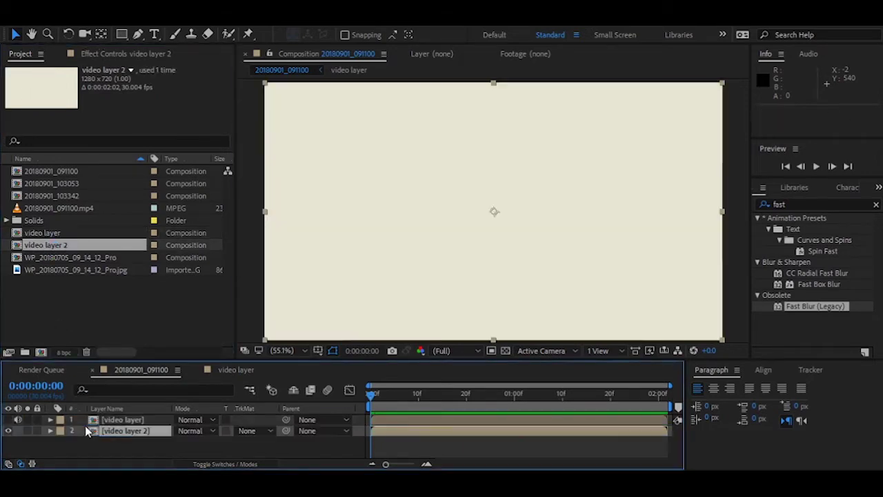
{"action": "left_click", "coordinate": [8, 420]}
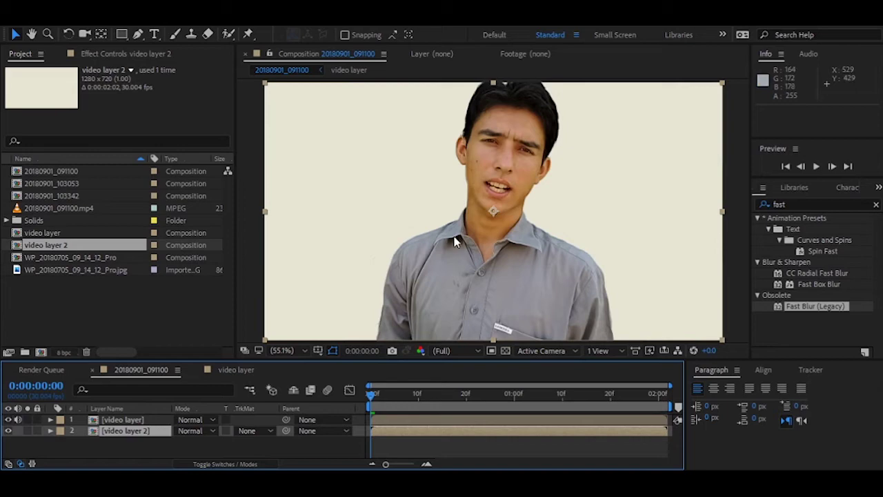
{"action": "left_click", "coordinate": [8, 420]}
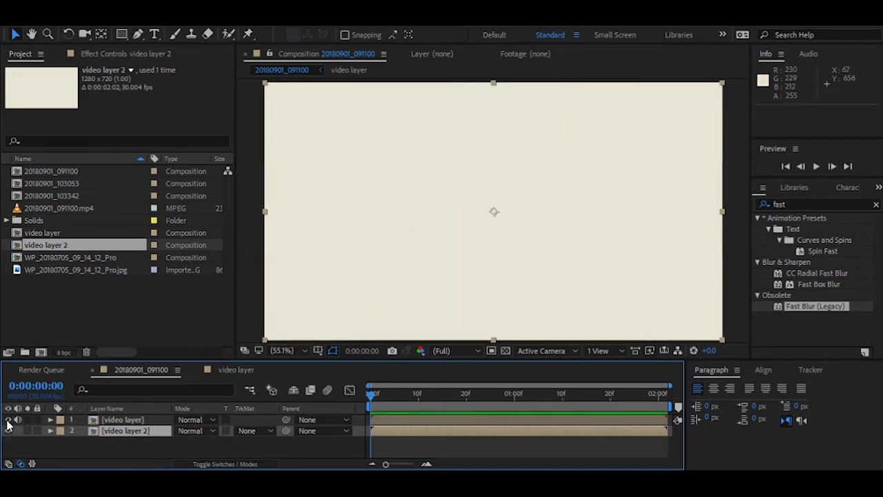
{"action": "left_click", "coordinate": [9, 419]}
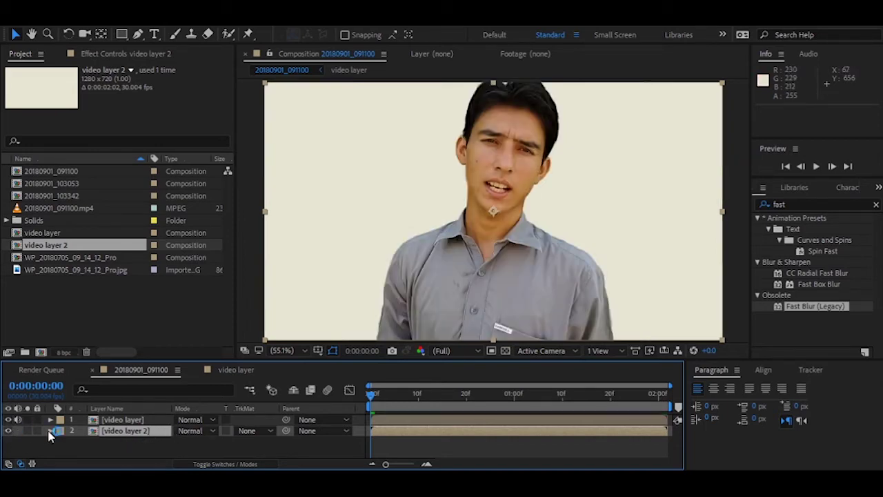
{"action": "left_click", "coordinate": [118, 422]}
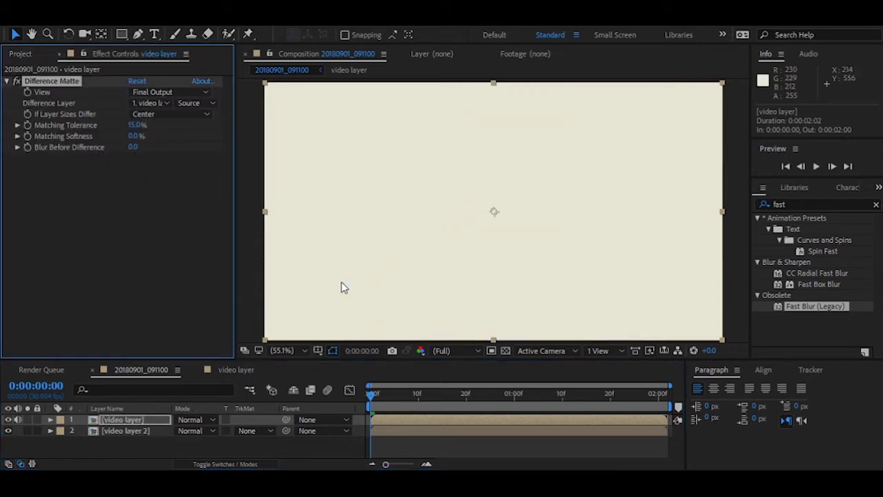
Hide the 'video layer 2' background plate layer.
{"action": "left_click", "coordinate": [9, 430]}
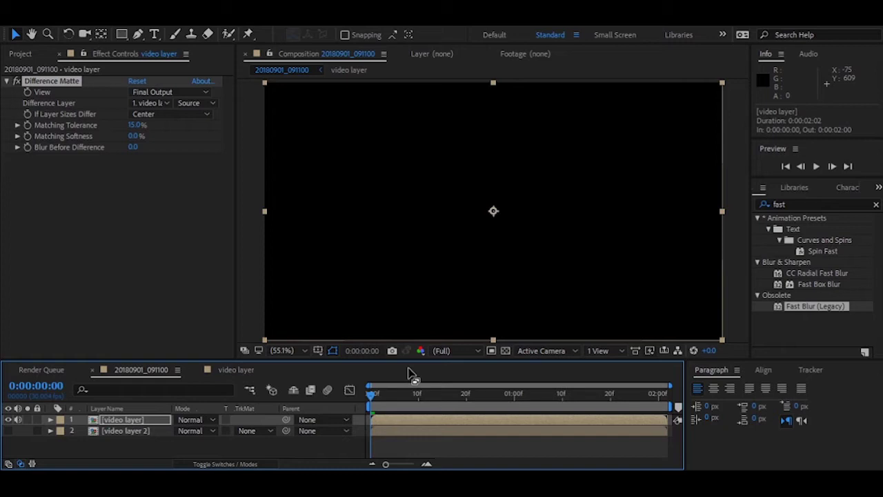
Set Difference Matte's Difference Layer to '2. video layer 2' and show the transparency grid.
{"action": "left_click", "coordinate": [118, 421]}
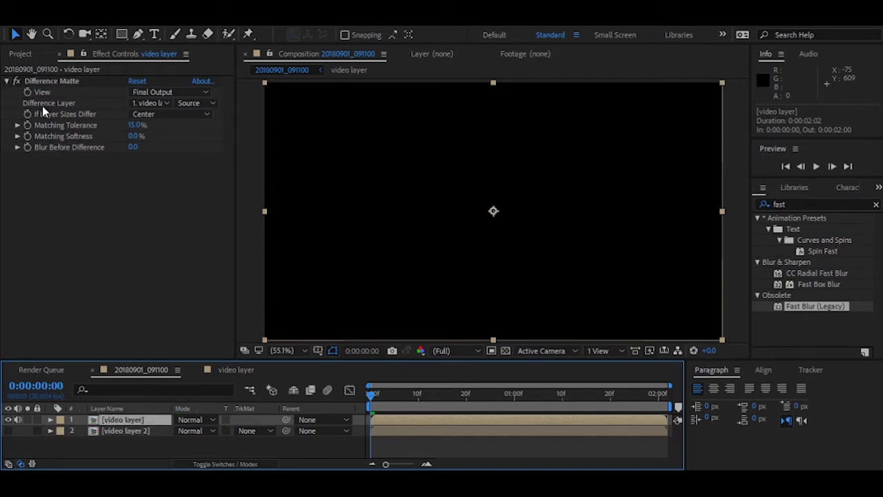
{"action": "left_click", "coordinate": [147, 105]}
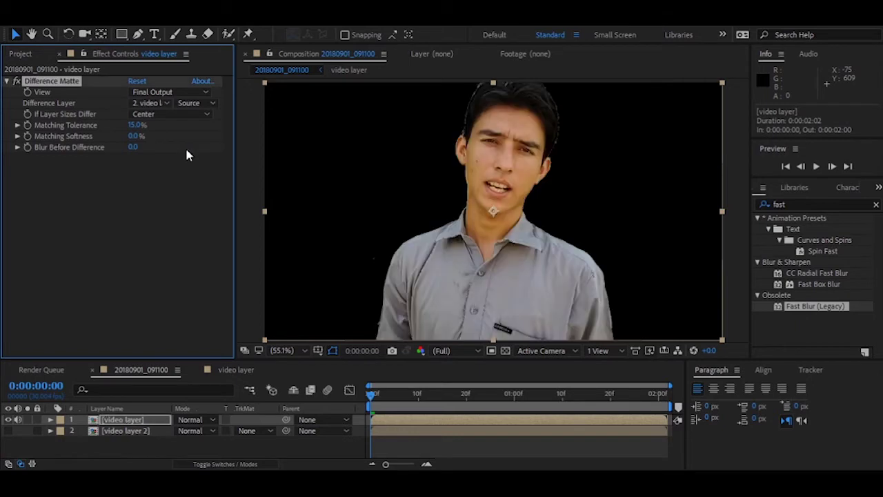
{"action": "left_click", "coordinate": [506, 350]}
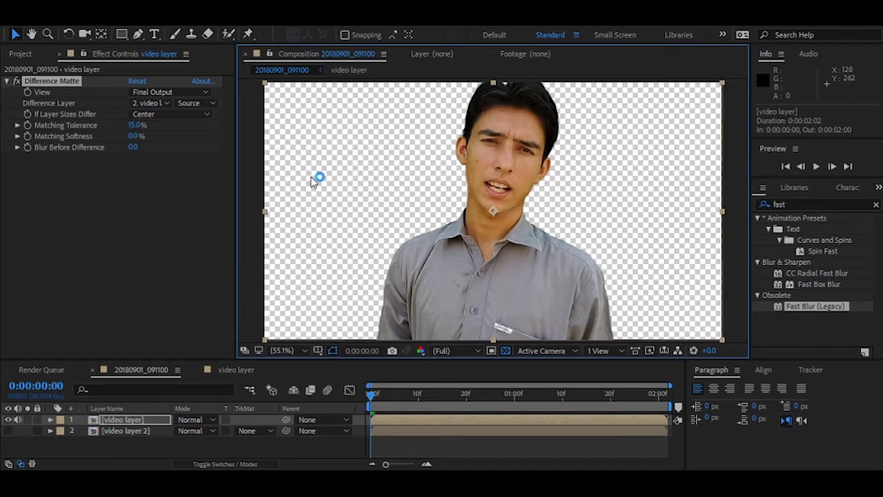
Turn the transparency grid off and move the time indicator to 0:00:00:26.
{"action": "left_click", "coordinate": [128, 421]}
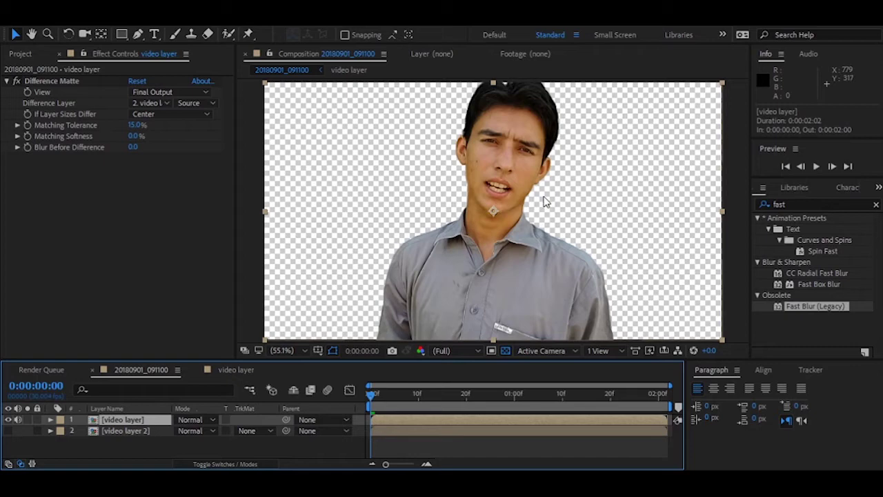
{"action": "left_click", "coordinate": [509, 352]}
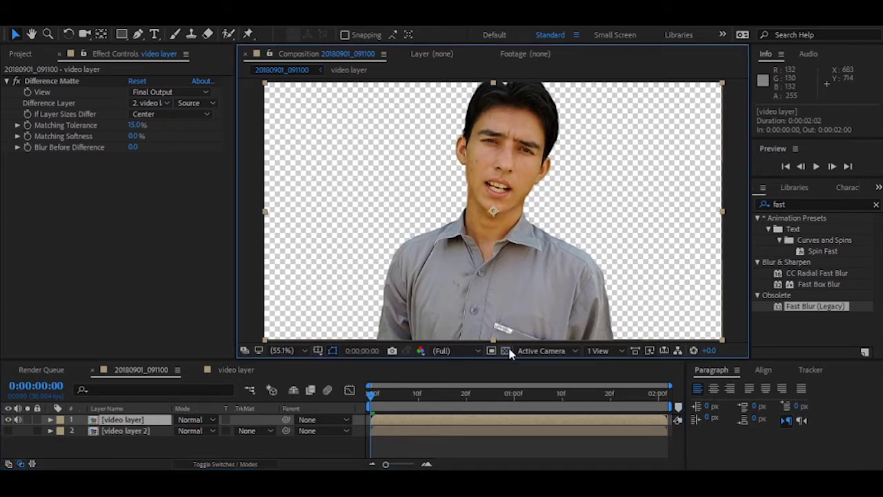
{"action": "left_click", "coordinate": [509, 352]}
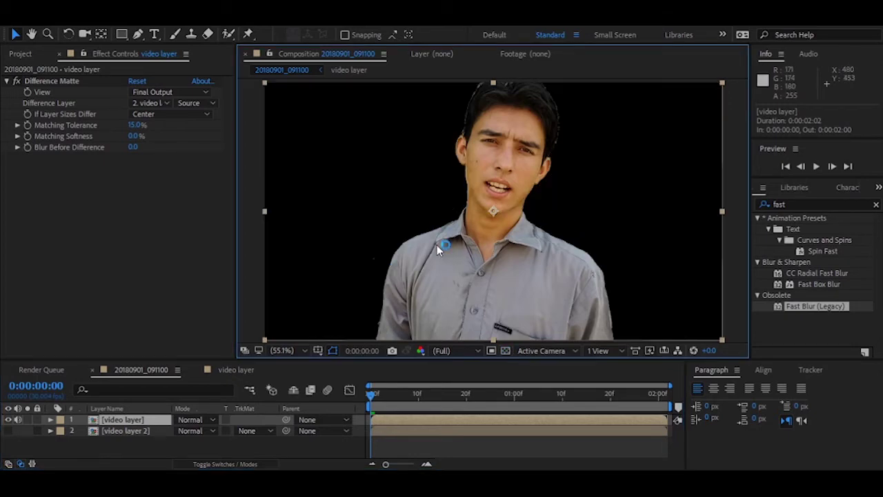
{"action": "left_click", "coordinate": [501, 395]}
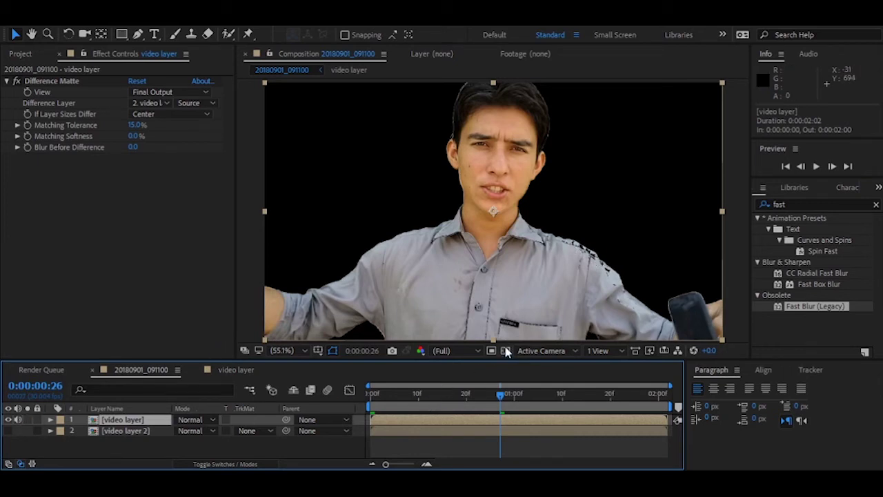
Compare with Difference Matte disabled, re-enable it, and show the transparency checkerboard.
{"action": "left_click", "coordinate": [15, 81]}
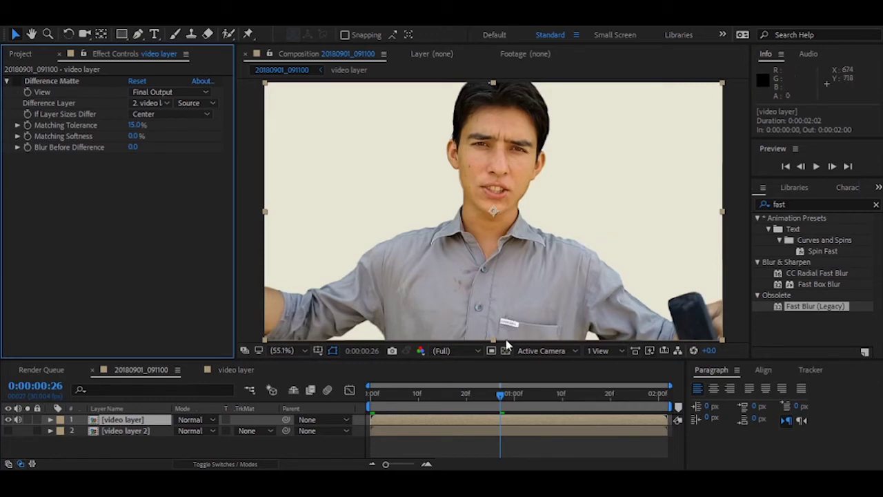
{"action": "left_click", "coordinate": [18, 80]}
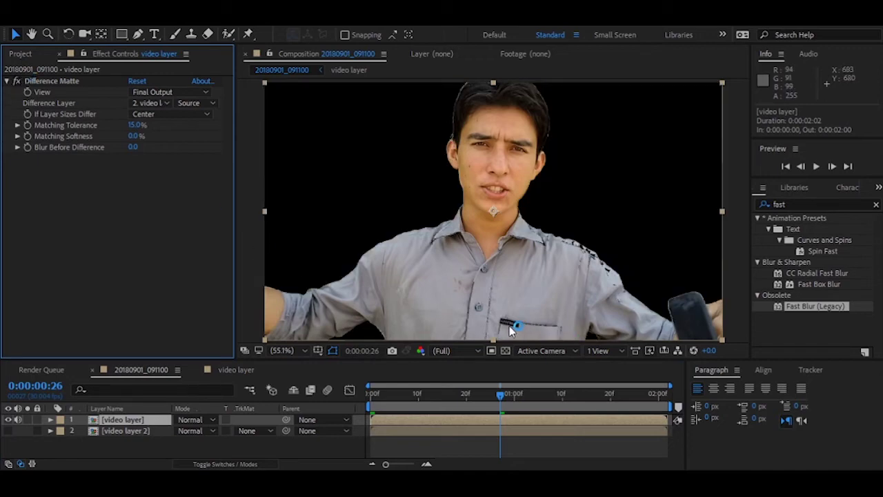
{"action": "left_click", "coordinate": [506, 350]}
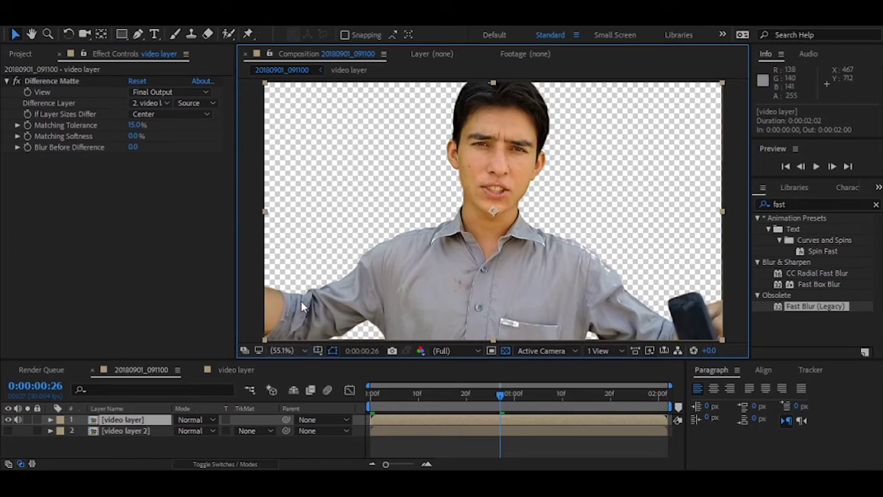
View the composition at 100% and pan around the speaker's chin and shirt edges.
{"action": "left_click", "coordinate": [306, 253]}
{"action": "key", "text": "/"}
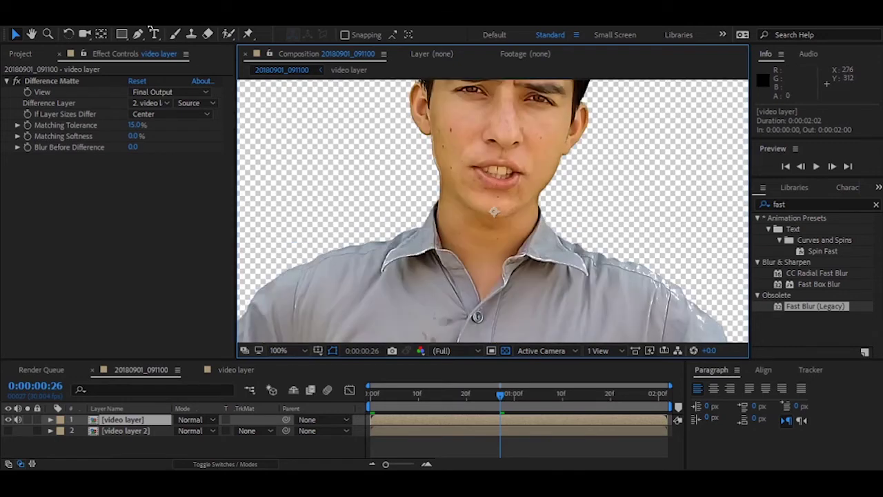
{"action": "left_click", "coordinate": [31, 34]}
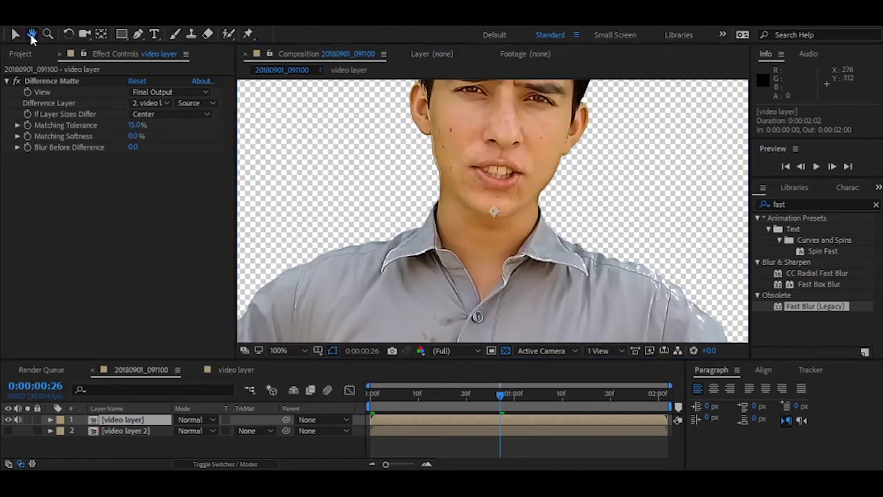
{"action": "left_click_drag", "start_coordinate": [487, 242], "coordinate": [501, 182]}
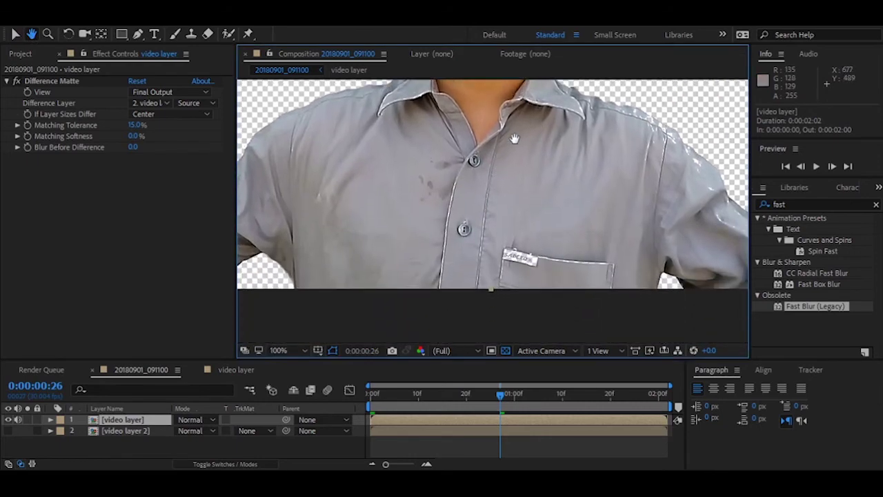
{"action": "left_click_drag", "start_coordinate": [511, 142], "coordinate": [534, 267]}
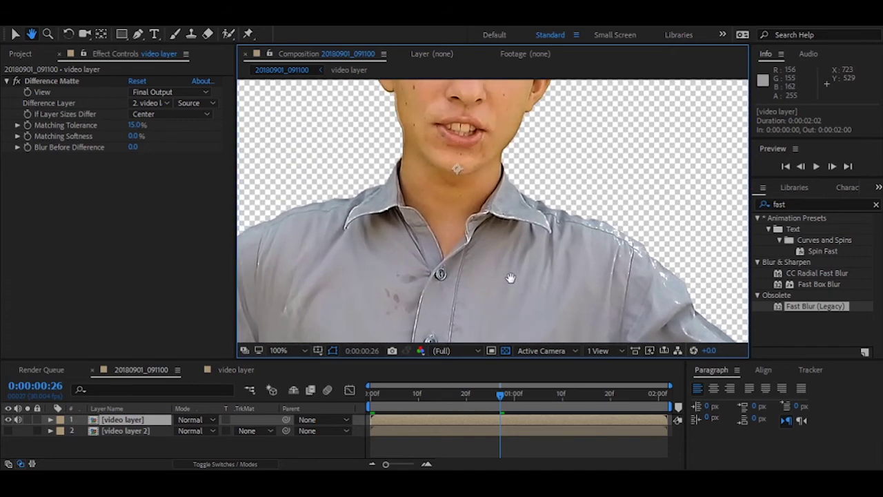
{"action": "left_click_drag", "start_coordinate": [599, 334], "coordinate": [563, 226]}
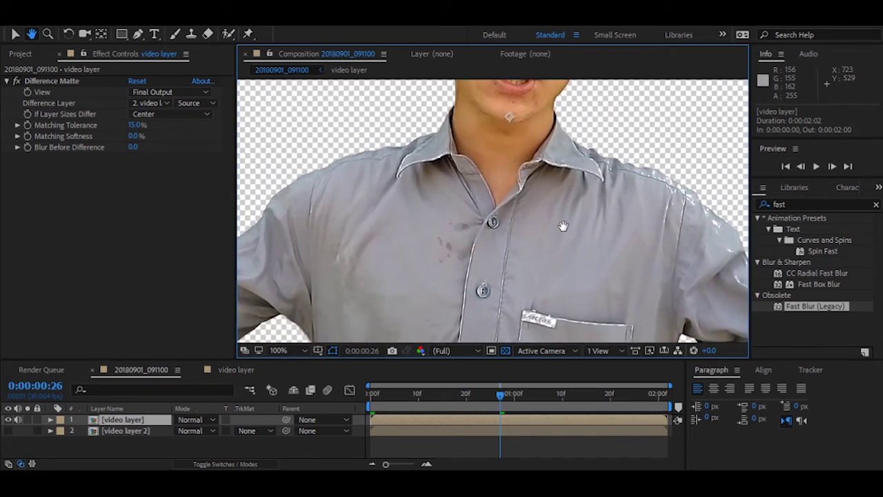
{"action": "left_click", "coordinate": [15, 33]}
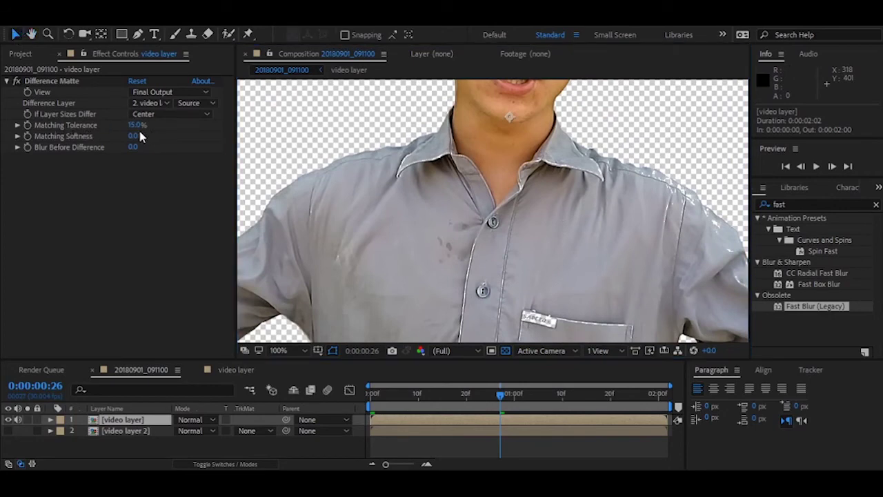
Lower Matching Tolerance to 1.0% and compare the key over black and checkerboard backgrounds.
{"action": "left_click_drag", "start_coordinate": [135, 125], "coordinate": [128, 133]}
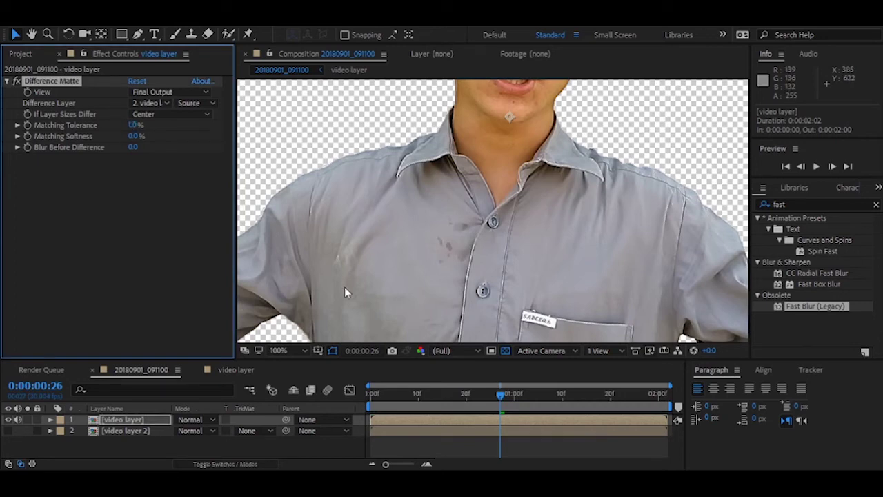
{"action": "left_click", "coordinate": [505, 351]}
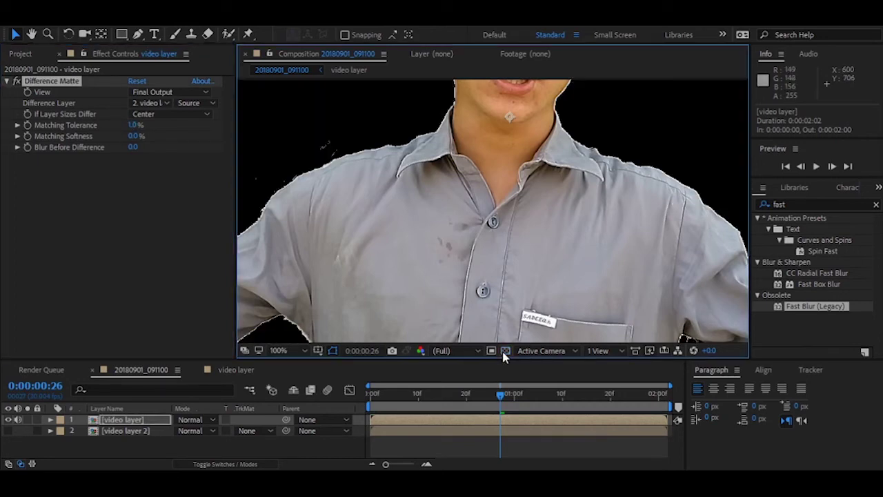
{"action": "left_click", "coordinate": [505, 351]}
{"action": "left_click", "coordinate": [505, 351]}
{"action": "left_click", "coordinate": [505, 351]}
{"action": "left_click", "coordinate": [505, 351]}
{"action": "left_click", "coordinate": [505, 352]}
{"action": "left_click", "coordinate": [505, 351]}
{"action": "left_click", "coordinate": [505, 351]}
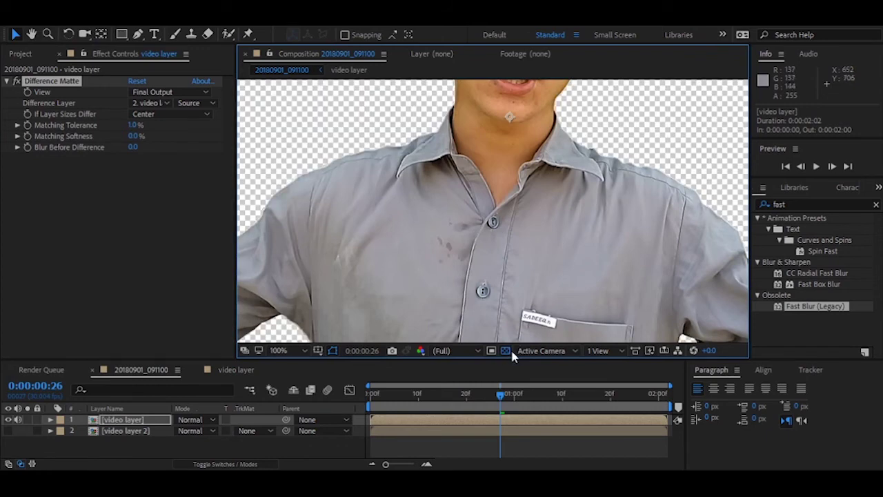
{"action": "left_click", "coordinate": [505, 351]}
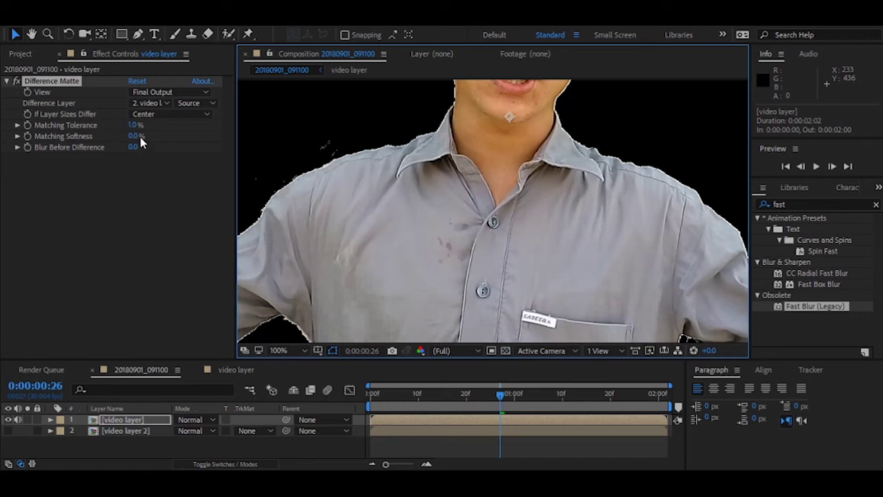
Set Matching Softness to 3.0% and fit the whole frame in the viewer.
{"action": "mouse_move", "coordinate": [135, 136]}
{"action": "left_mouse_down"}
{"action": "mouse_move", "coordinate": [173, 136]}
{"action": "mouse_move", "coordinate": [152, 141]}
{"action": "left_mouse_up"}
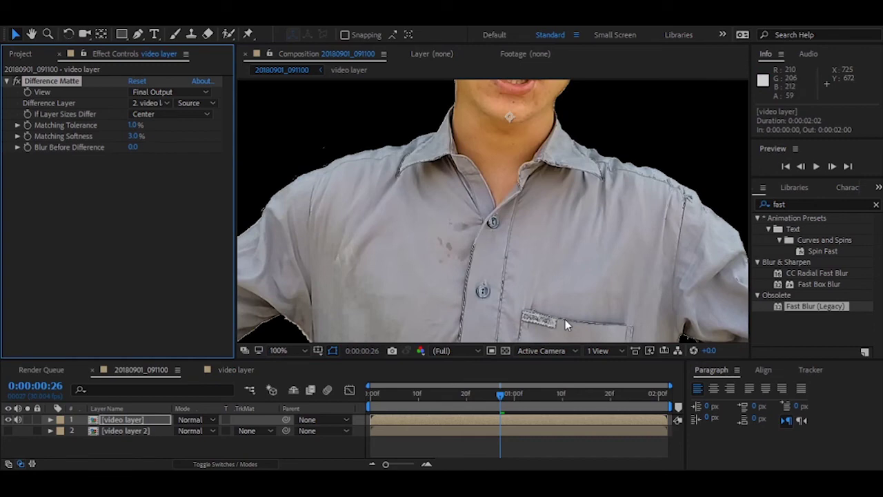
{"action": "left_click", "coordinate": [281, 355]}
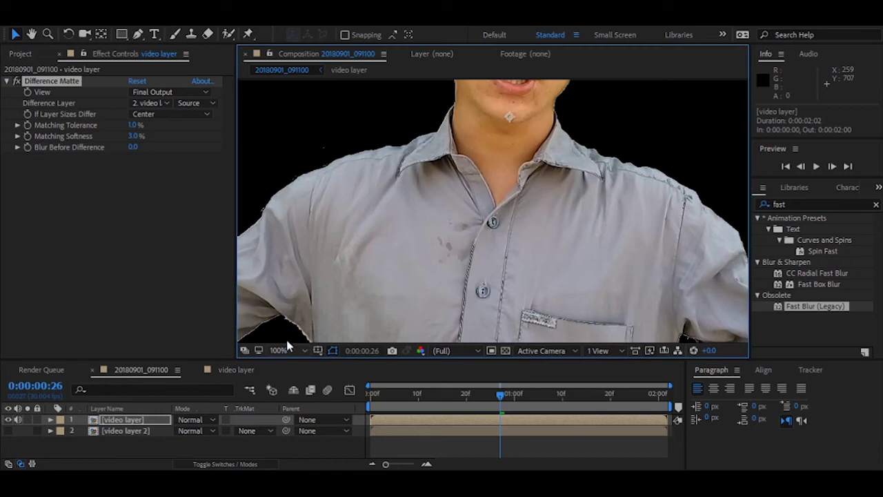
{"action": "key", "text": "shift+slash"}
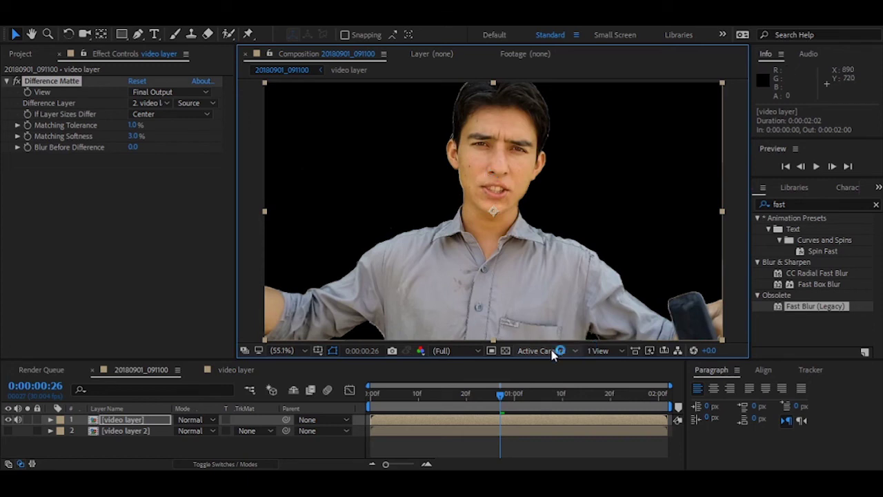
Show the transparency checkerboard again and select the top 'video layer' in the timeline.
{"action": "left_click", "coordinate": [508, 352]}
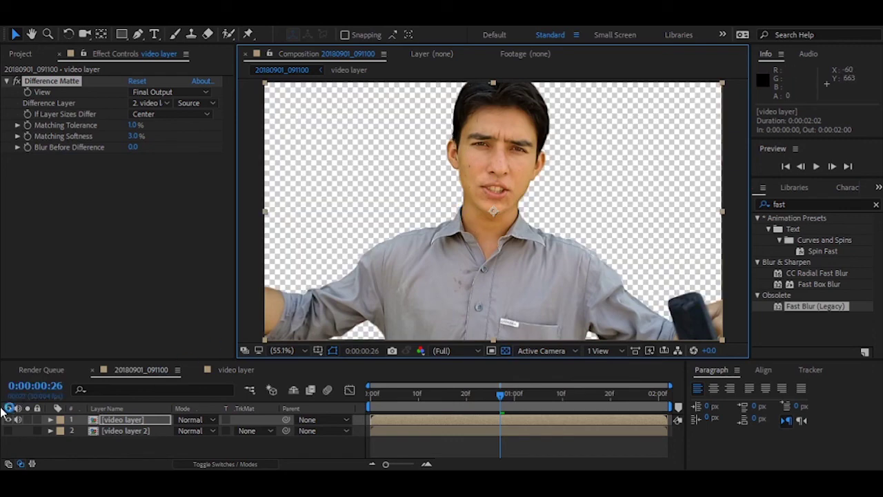
{"action": "left_click", "coordinate": [100, 421]}
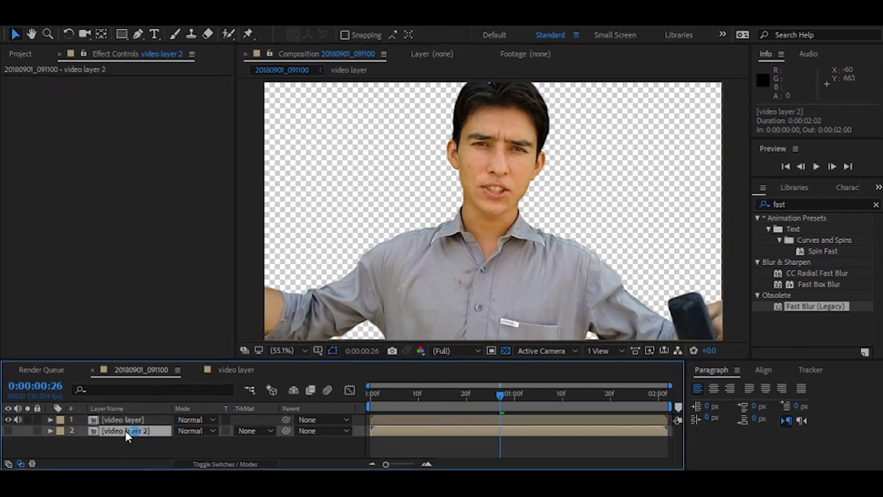